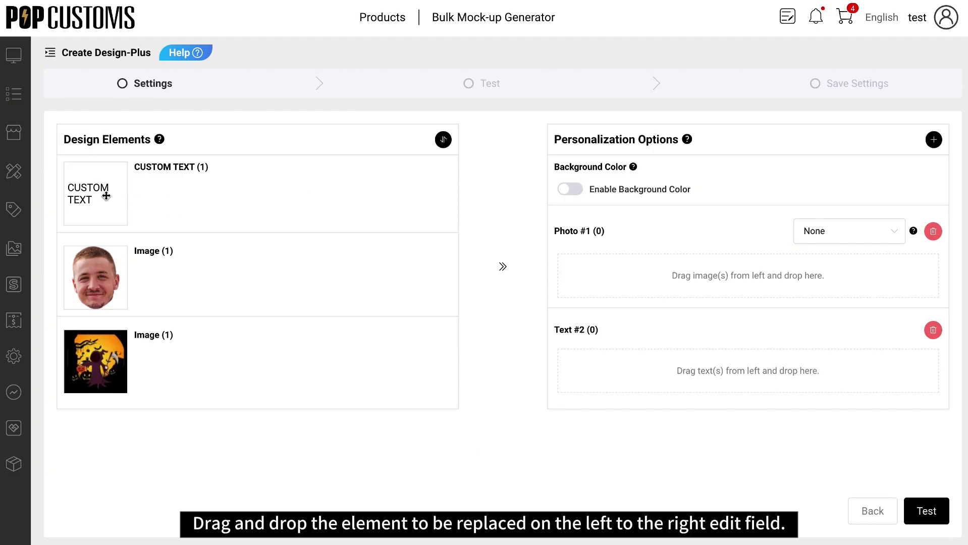
# Assign CUSTOM TEXT to Text #2 and the face image to Photo #1, processed with Crop face.
pyautogui.moveTo(107, 197); pyautogui.dragTo(707, 383)
pyautogui.moveTo(99, 294); pyautogui.dragTo(740, 298)
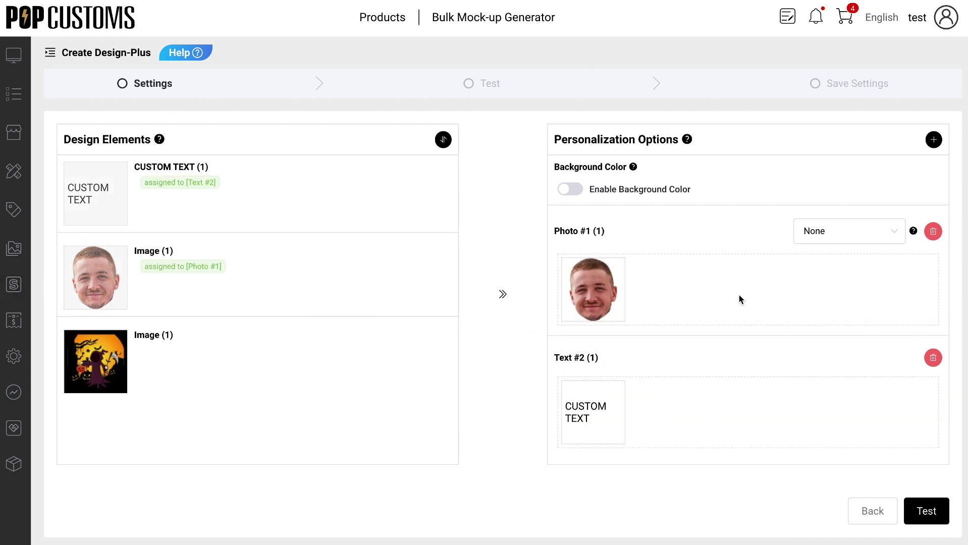
pyautogui.click(893, 235)
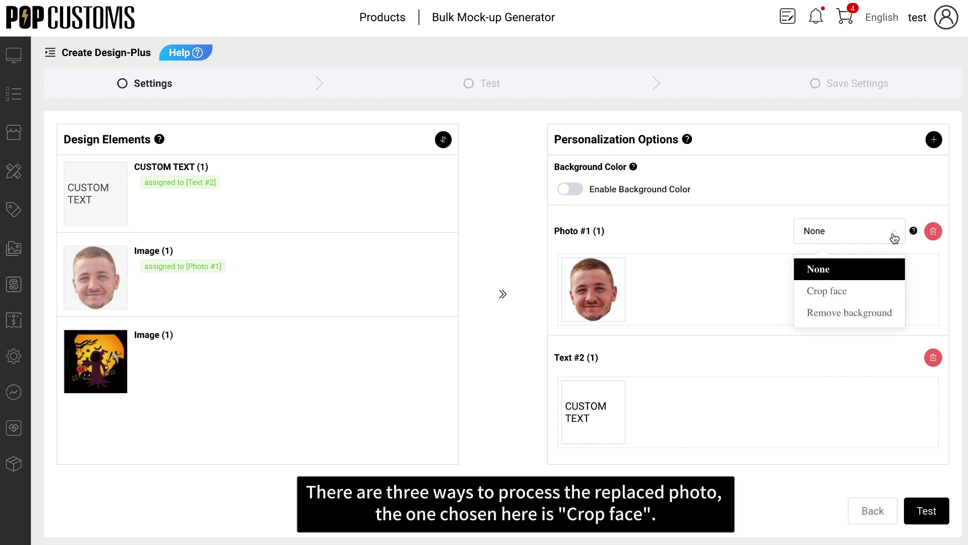
pyautogui.click(827, 293)
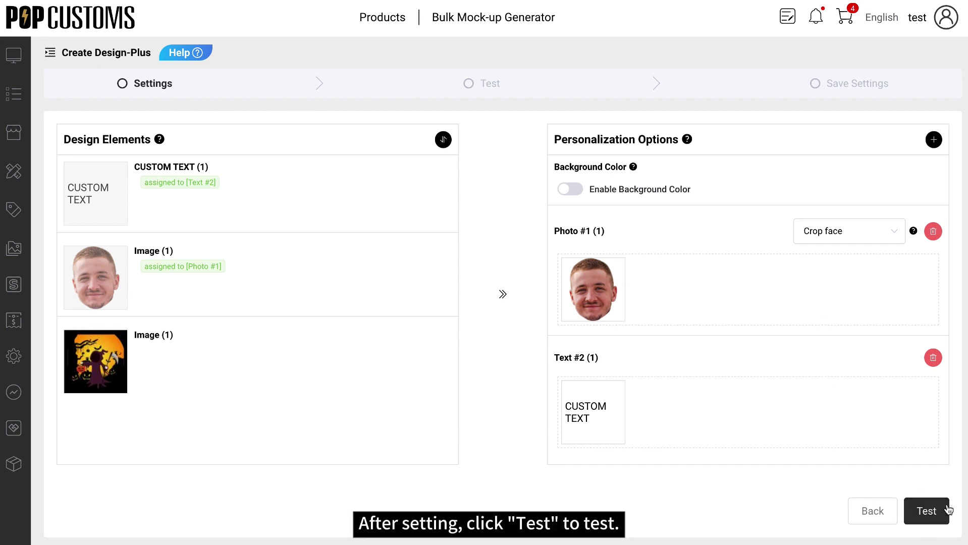
# Test with a cat photo from the computer on the Hooded Blanket preview, then save the configuration.
pyautogui.click(928, 513)
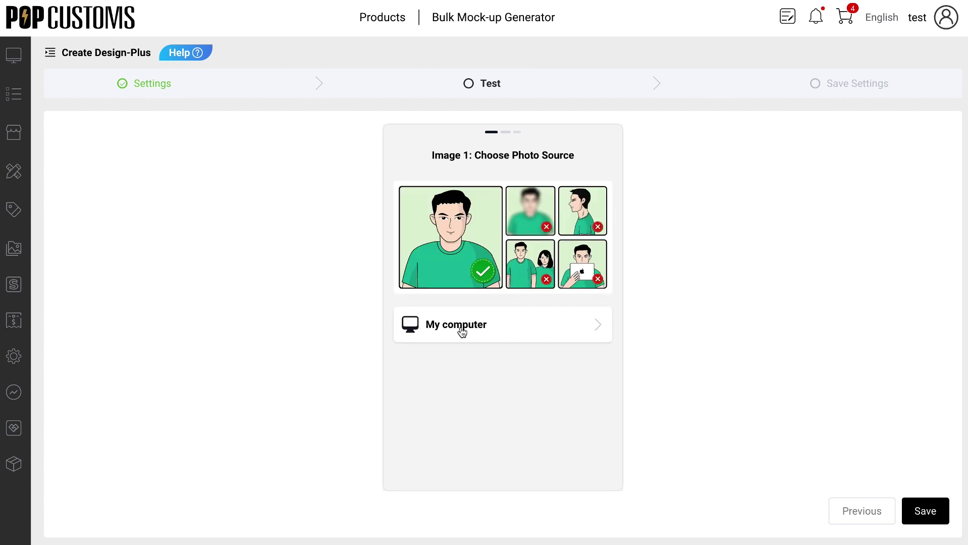
pyautogui.click(458, 326)
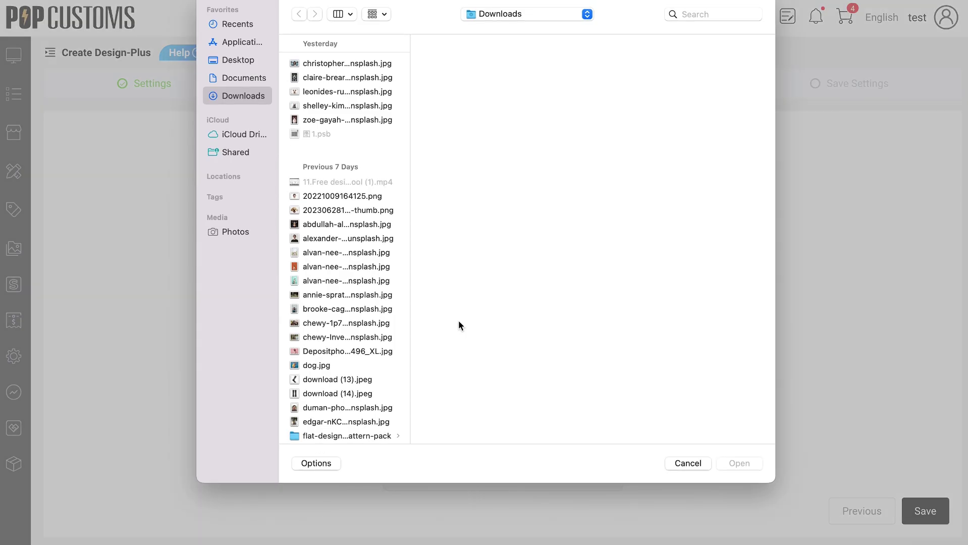
pyautogui.click(742, 465)
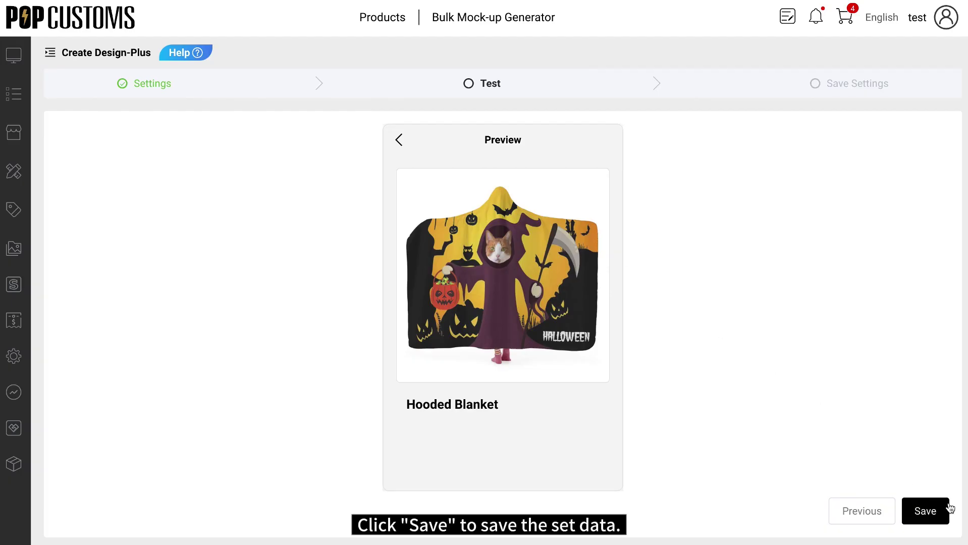
pyautogui.click(926, 513)
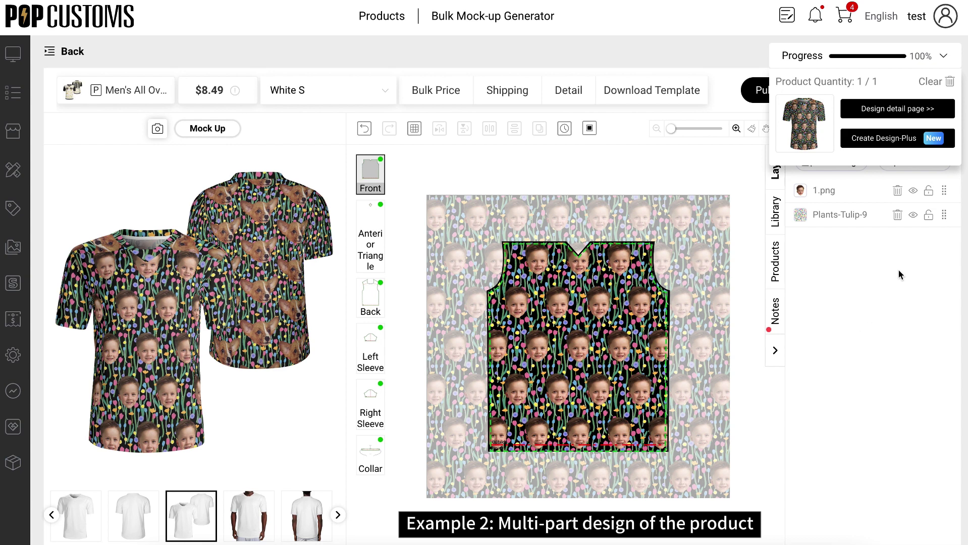
# Start Create Design-Plus for the all-over print jersey and bring up the Design Elements sort options.
pyautogui.click(905, 143)
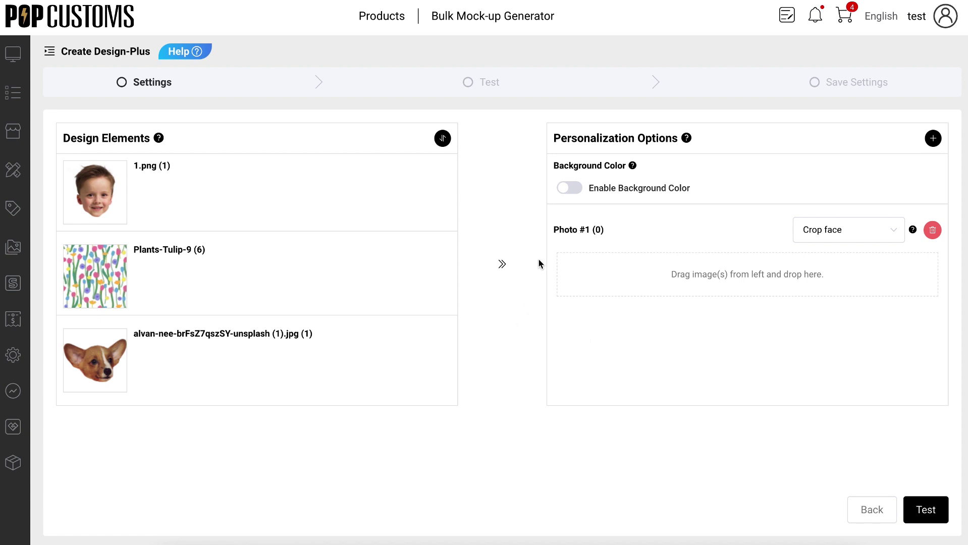
pyautogui.click(443, 140)
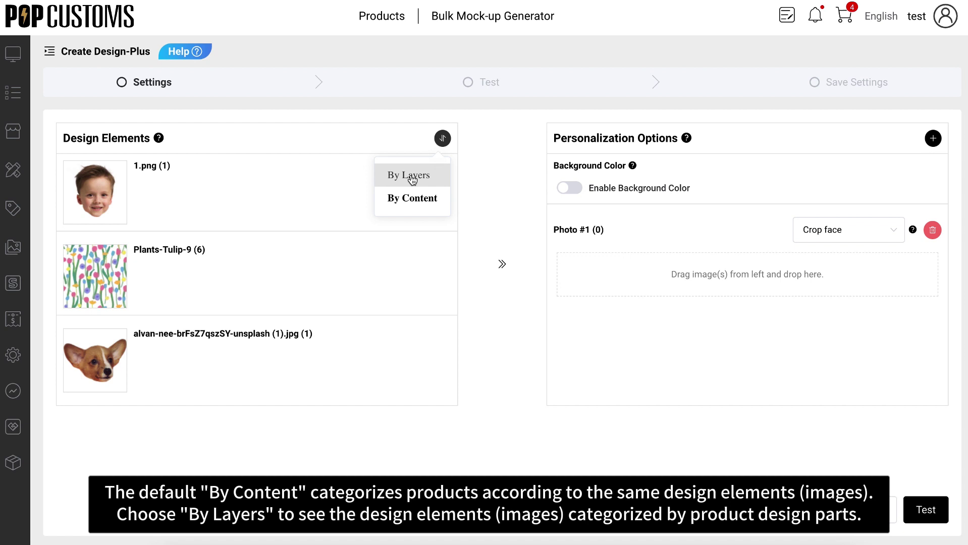
# Group elements By Layers, browse the product parts, and put the Front part's 1.png into Photo #1.
pyautogui.click(412, 179)
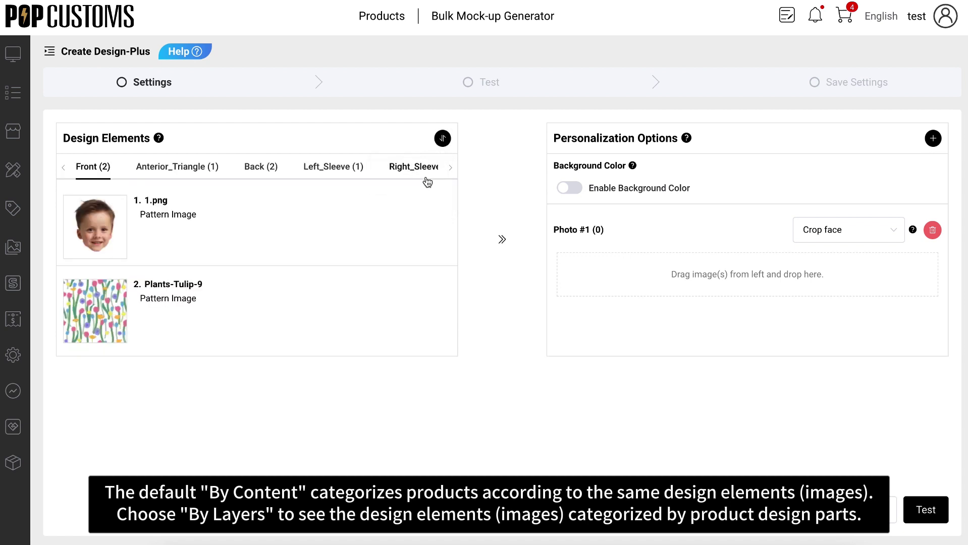
pyautogui.click(199, 171)
pyautogui.click(260, 168)
pyautogui.click(333, 168)
pyautogui.click(406, 168)
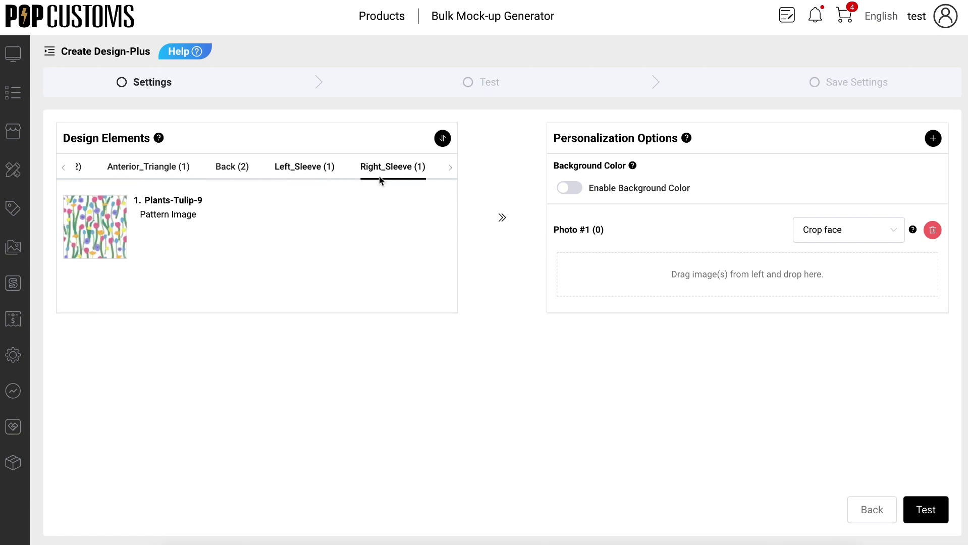
pyautogui.click(450, 169)
pyautogui.click(420, 170)
pyautogui.click(64, 172)
pyautogui.click(63, 172)
pyautogui.click(84, 169)
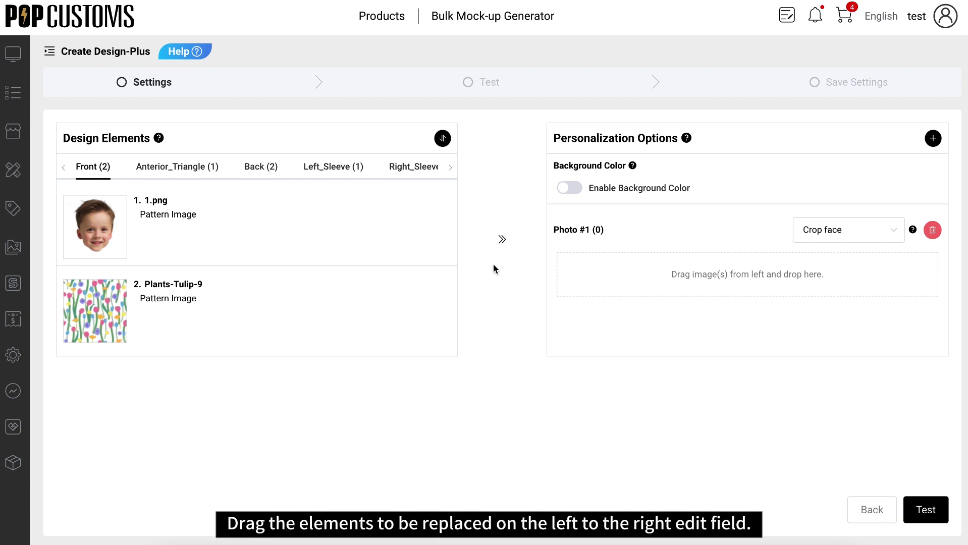
pyautogui.moveTo(93, 230); pyautogui.dragTo(711, 289)
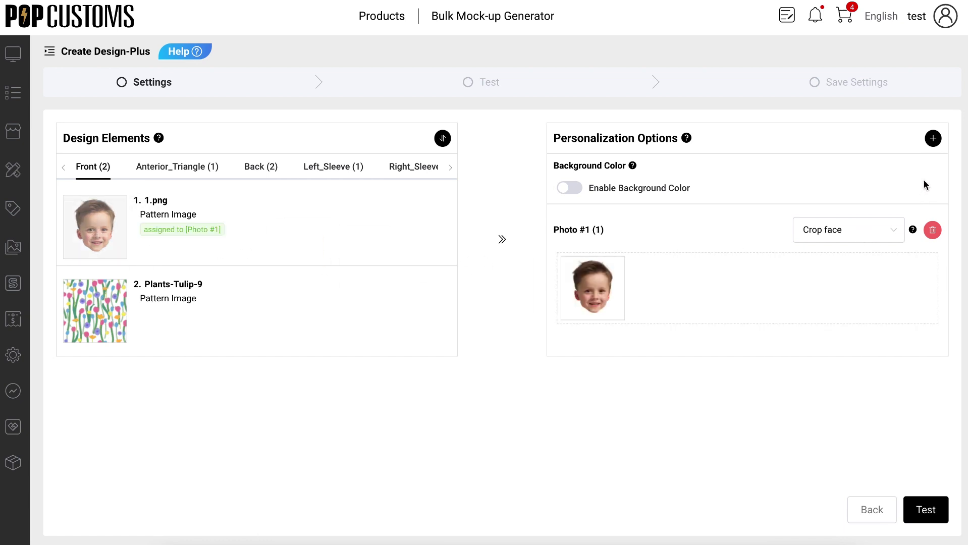
# Add a new Photo #2 holding the Back part's dog image, processed with Crop face.
pyautogui.moveTo(933, 141)
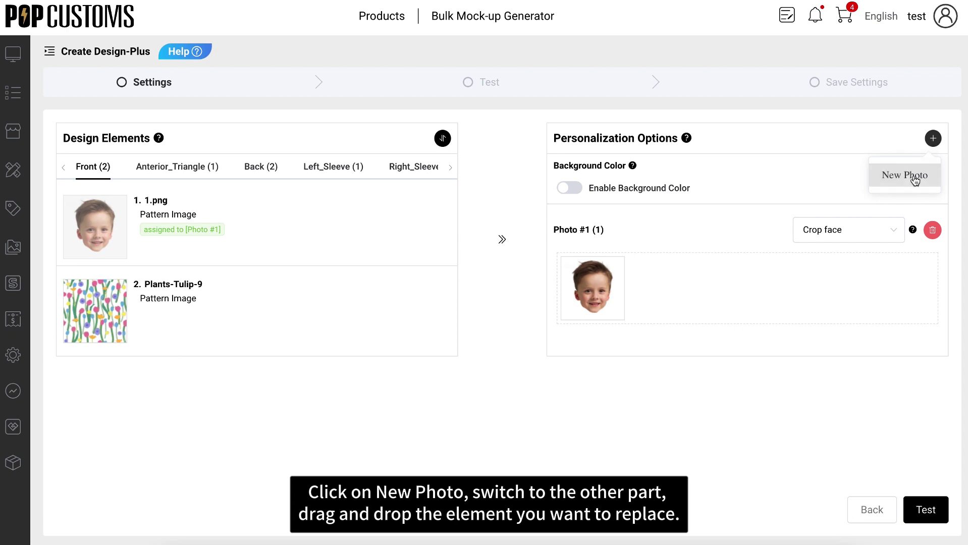
pyautogui.click(911, 176)
pyautogui.click(255, 172)
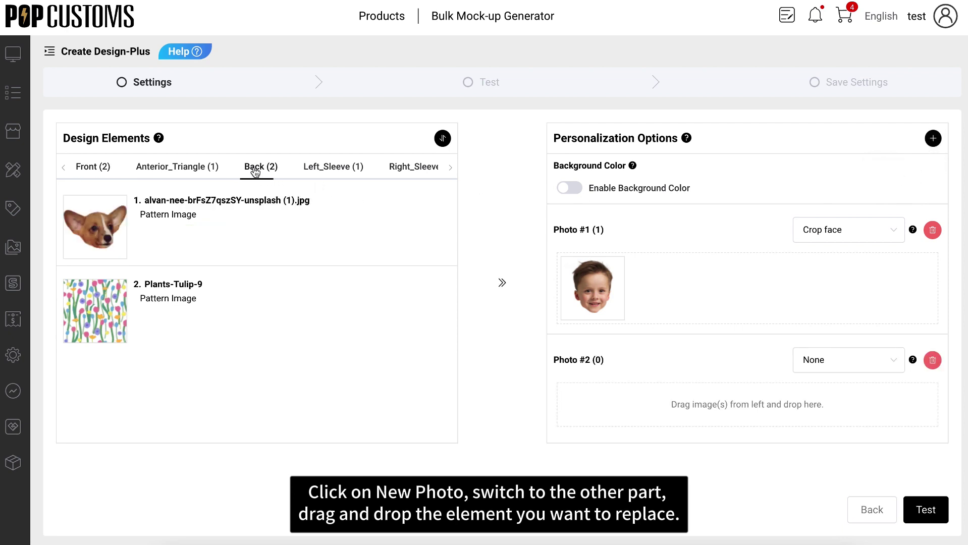
pyautogui.moveTo(111, 228); pyautogui.dragTo(712, 407)
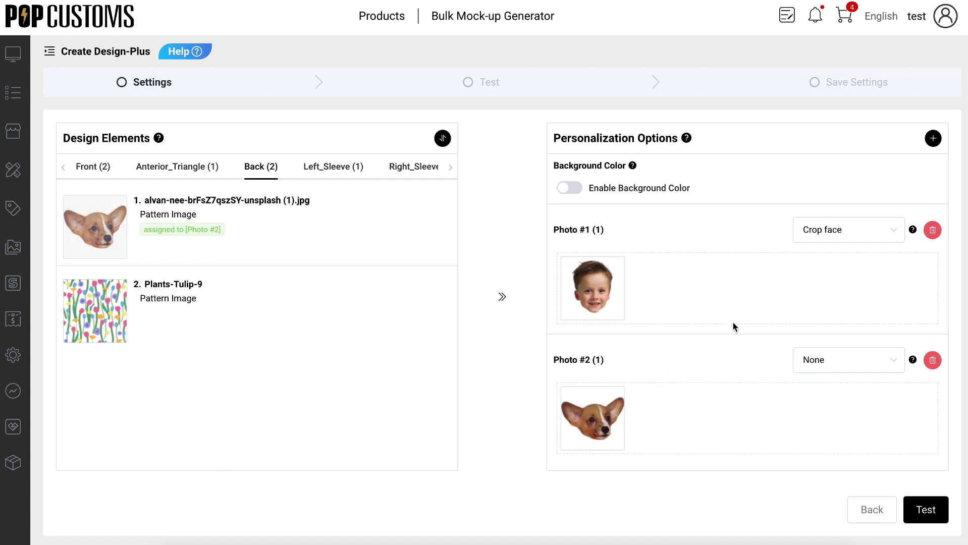
pyautogui.click(899, 361)
pyautogui.click(840, 423)
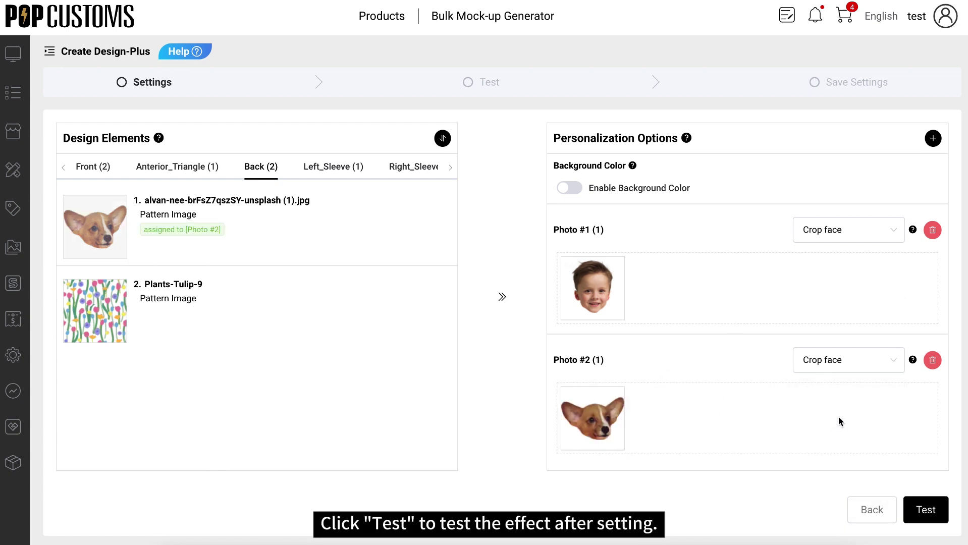
pyautogui.click(932, 511)
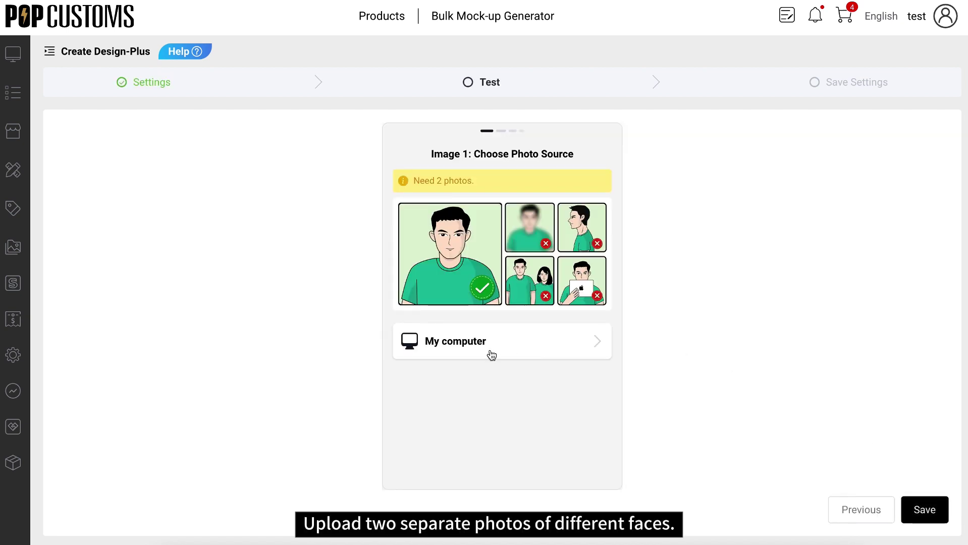
pyautogui.click(490, 349)
pyautogui.click(347, 207)
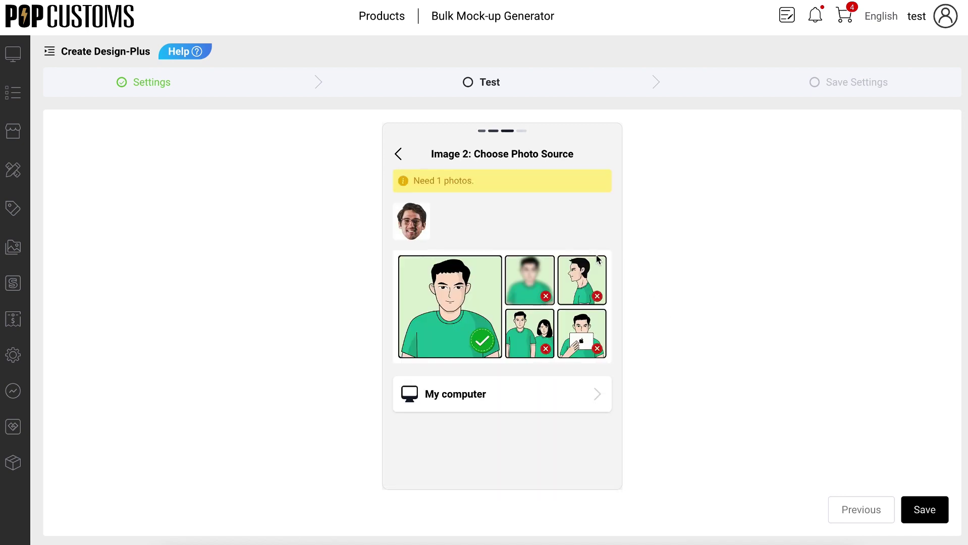
pyautogui.click(479, 393)
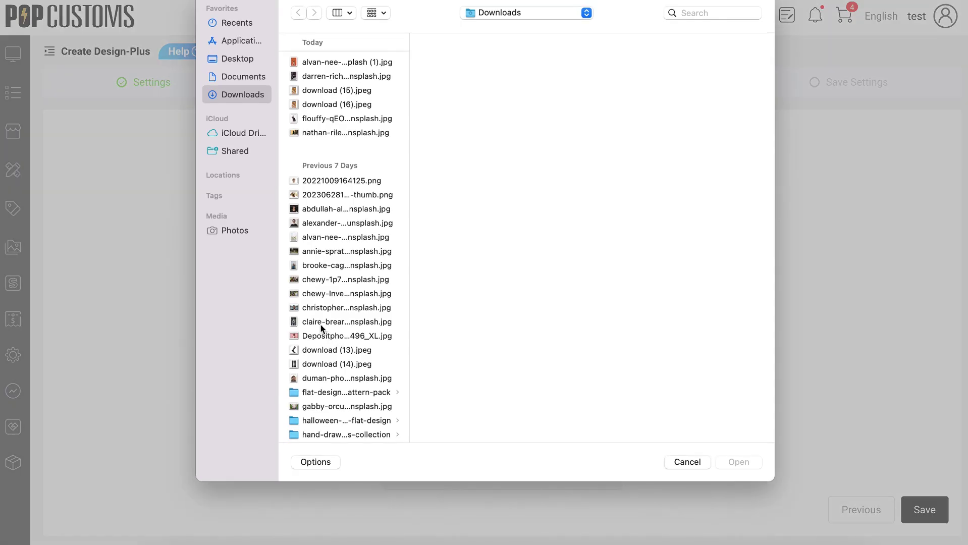
pyautogui.click(321, 322)
pyautogui.click(739, 462)
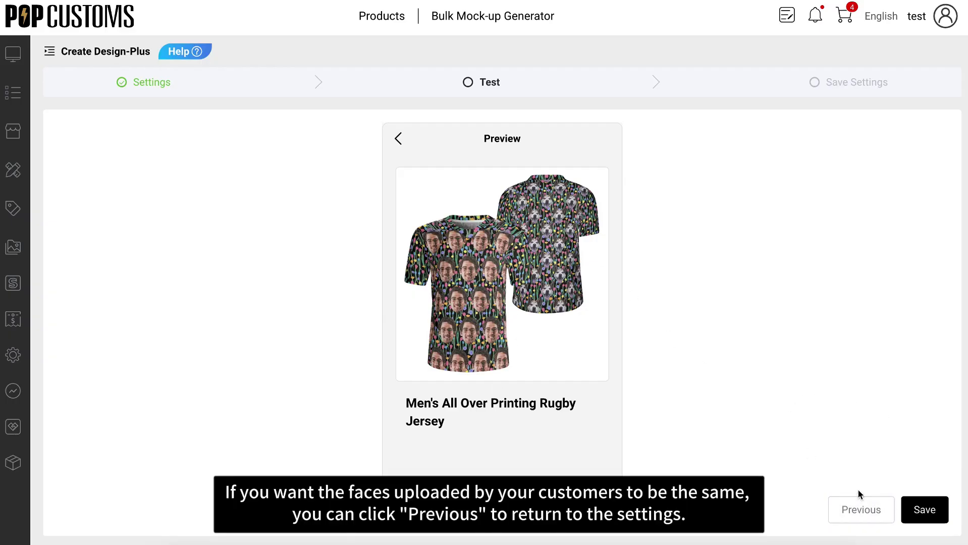
pyautogui.click(862, 519)
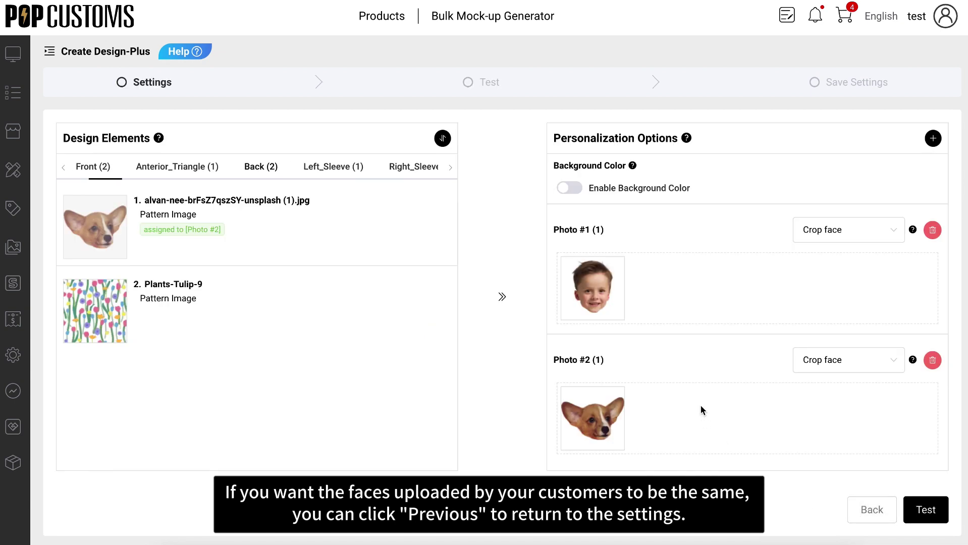
# Regroup elements By Content, delete Photo #2, and add the dog image to Photo #1.
pyautogui.click(448, 149)
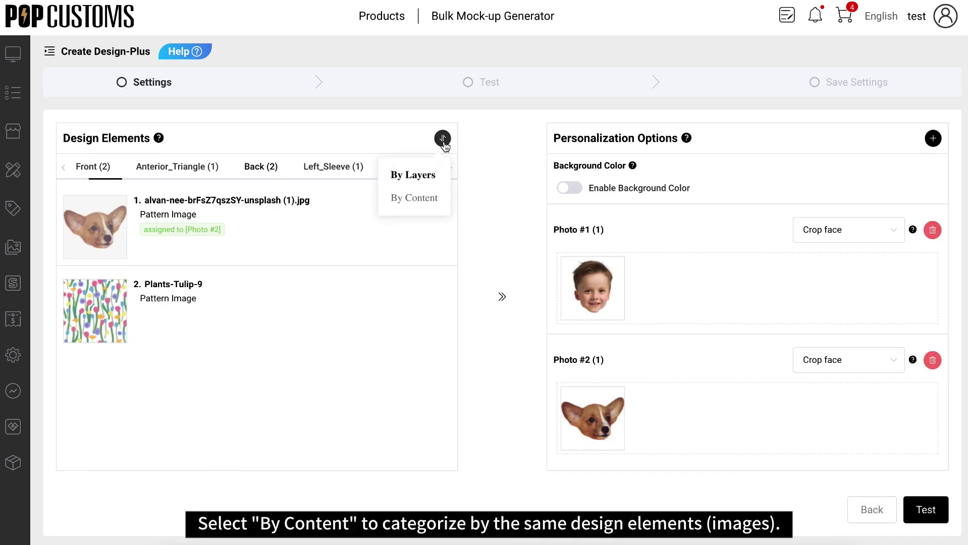
pyautogui.click(425, 199)
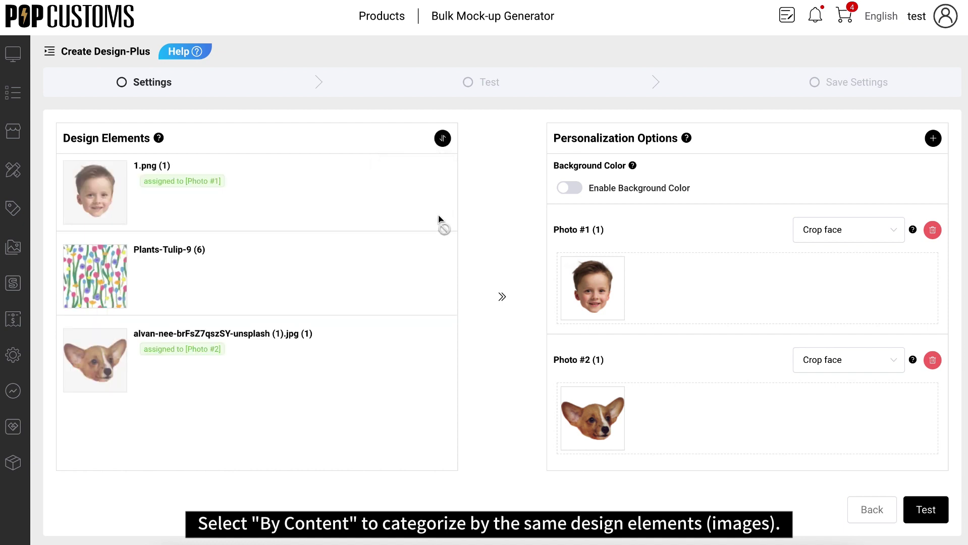
pyautogui.click(933, 360)
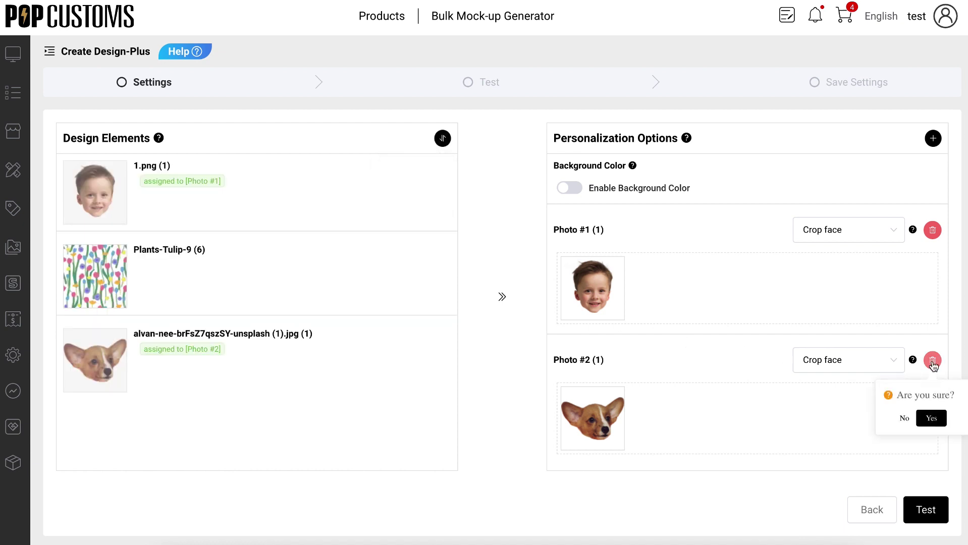
pyautogui.click(932, 418)
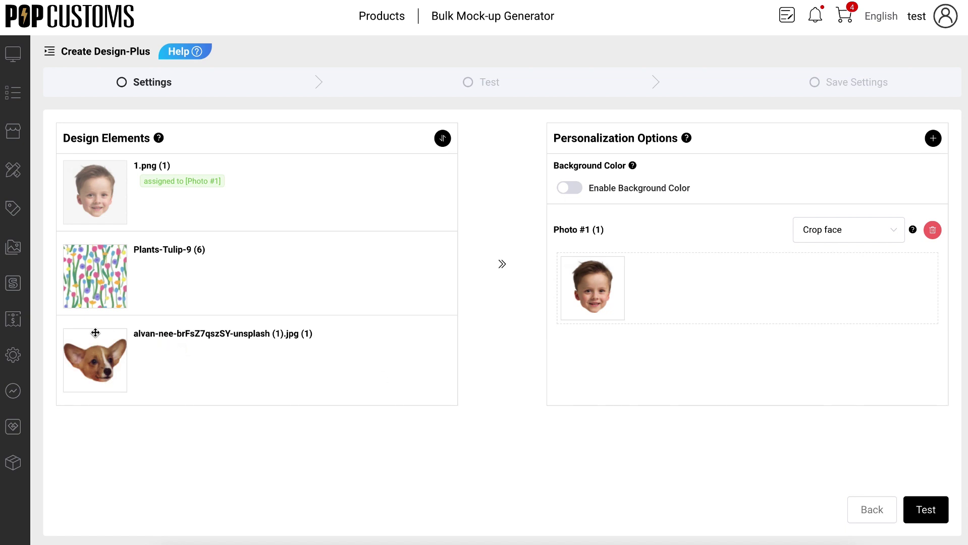
pyautogui.moveTo(103, 366); pyautogui.dragTo(857, 319)
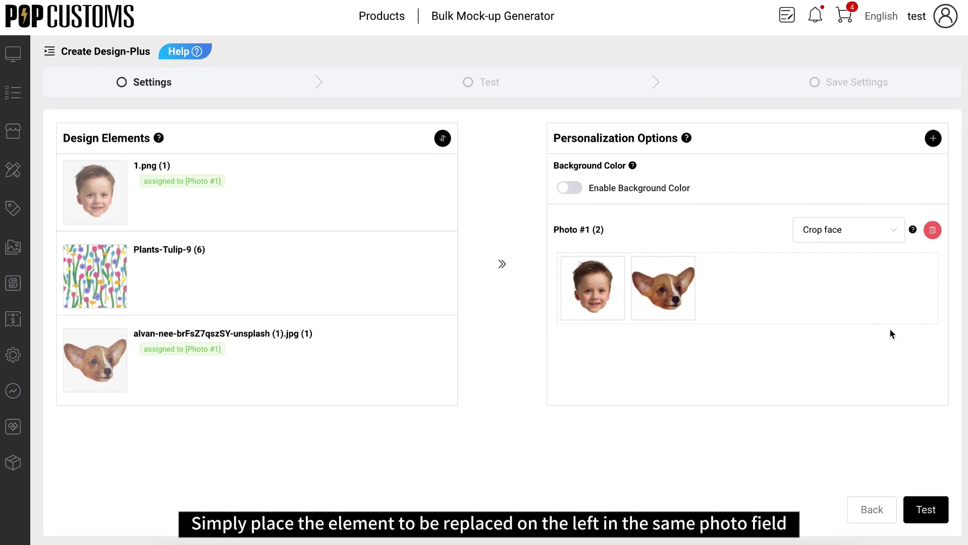
# Test the jersey with a clear face photo from the computer, then save the Design-Plus settings.
pyautogui.click(930, 511)
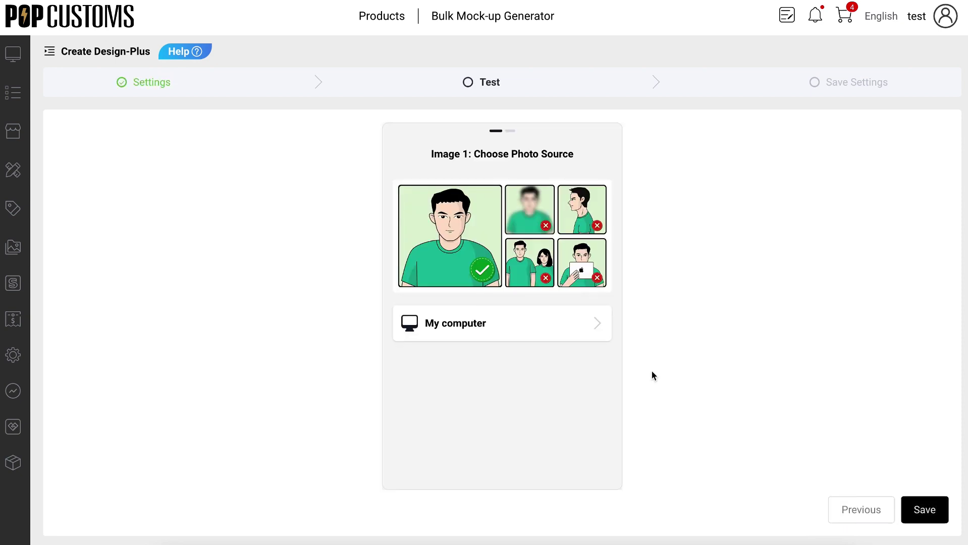
pyautogui.click(523, 338)
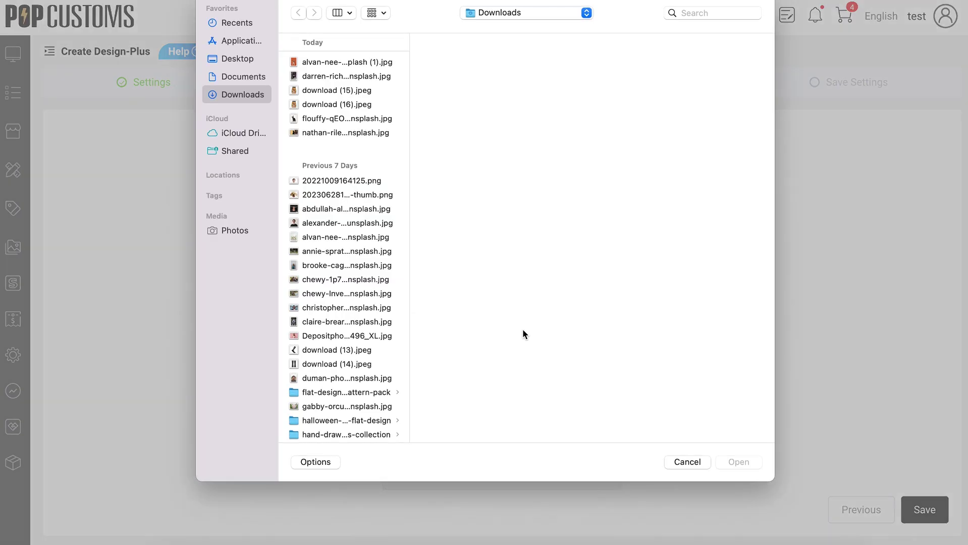
pyautogui.click(317, 225)
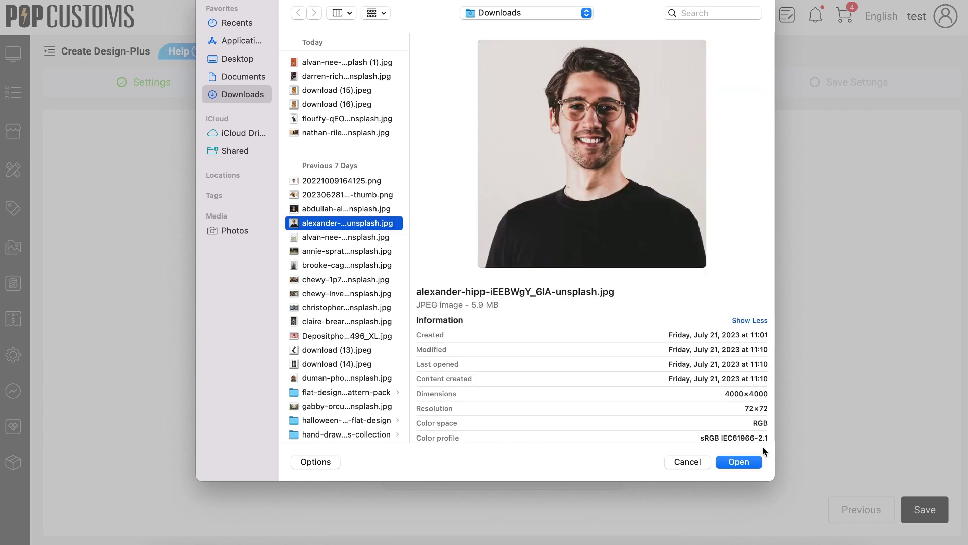
pyautogui.click(738, 462)
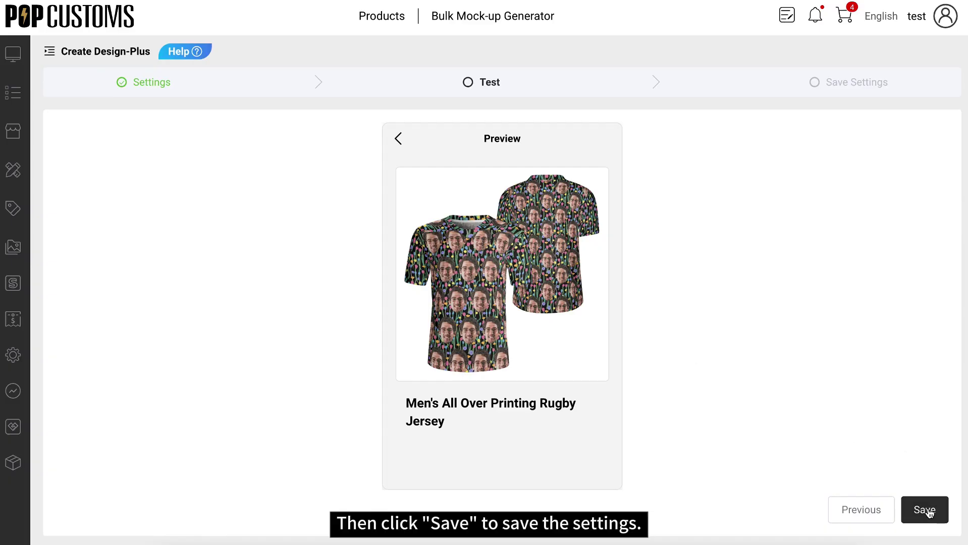
pyautogui.click(929, 510)
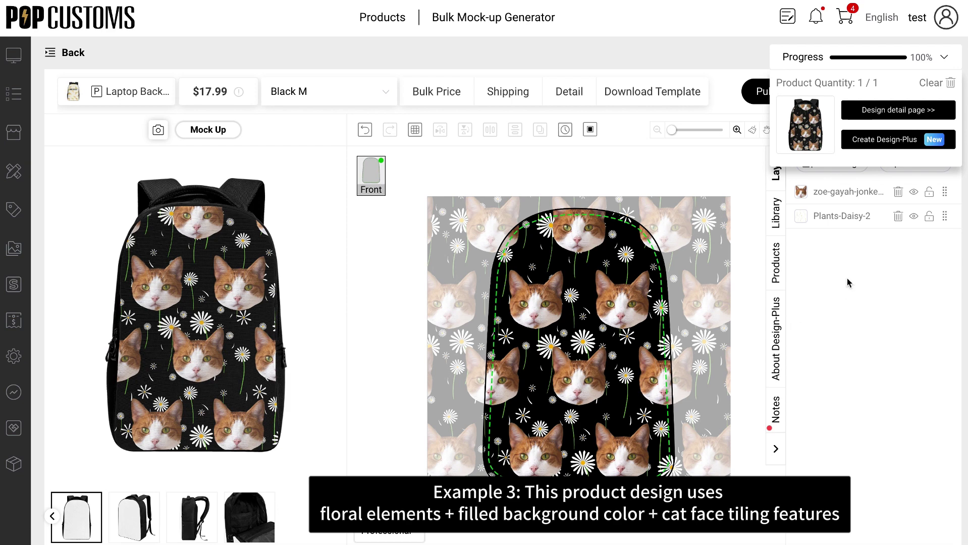
# Create Design-Plus for the cat backpack: cat image as Photo #1, processing None, background colour off.
pyautogui.click(891, 140)
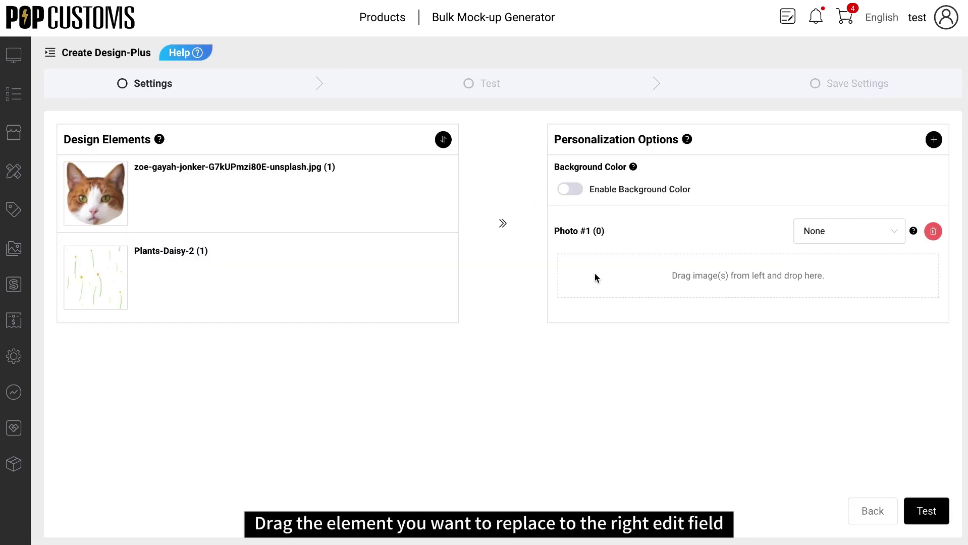
pyautogui.moveTo(109, 204); pyautogui.dragTo(692, 290)
pyautogui.click(888, 237)
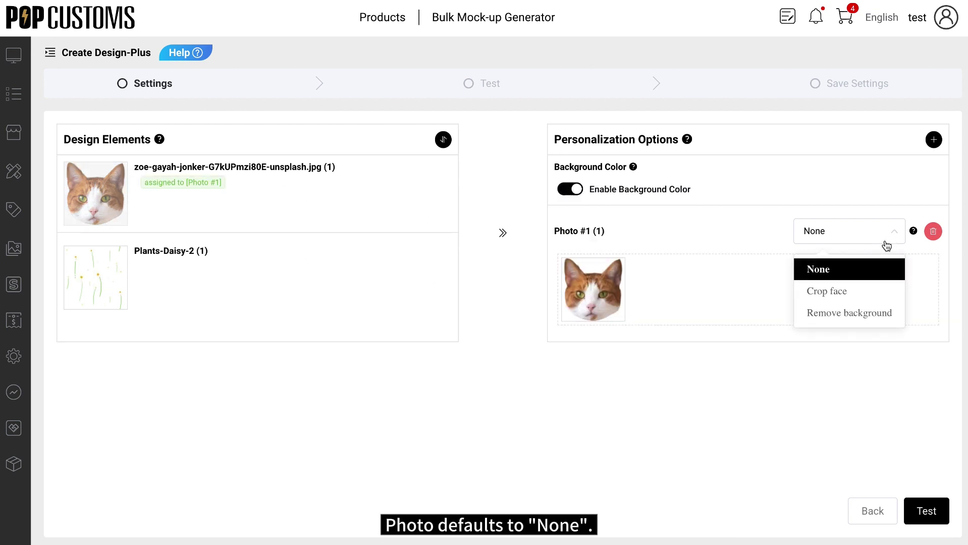
pyautogui.click(816, 269)
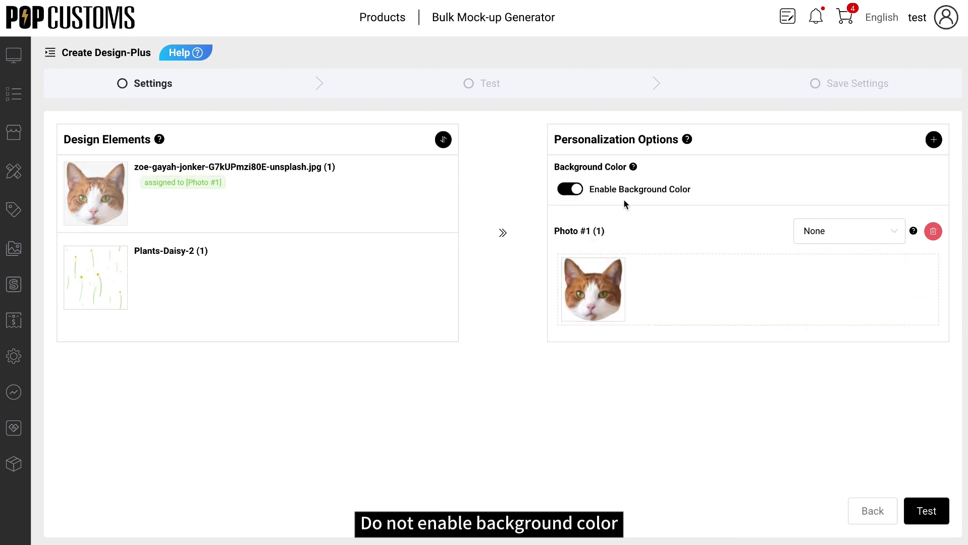
pyautogui.click(568, 190)
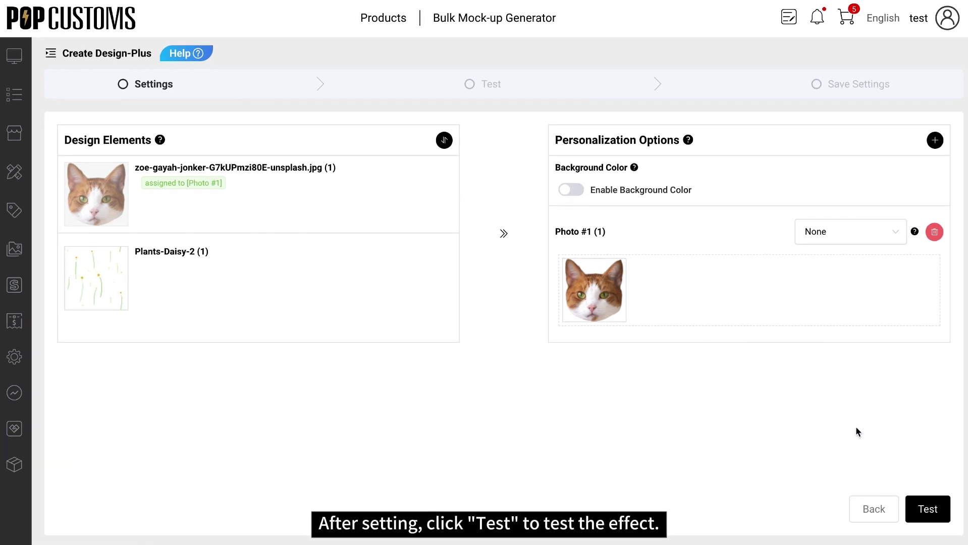
# Test the backpack by uploading the husky photo from the computer and confirming the crop.
pyautogui.click(928, 509)
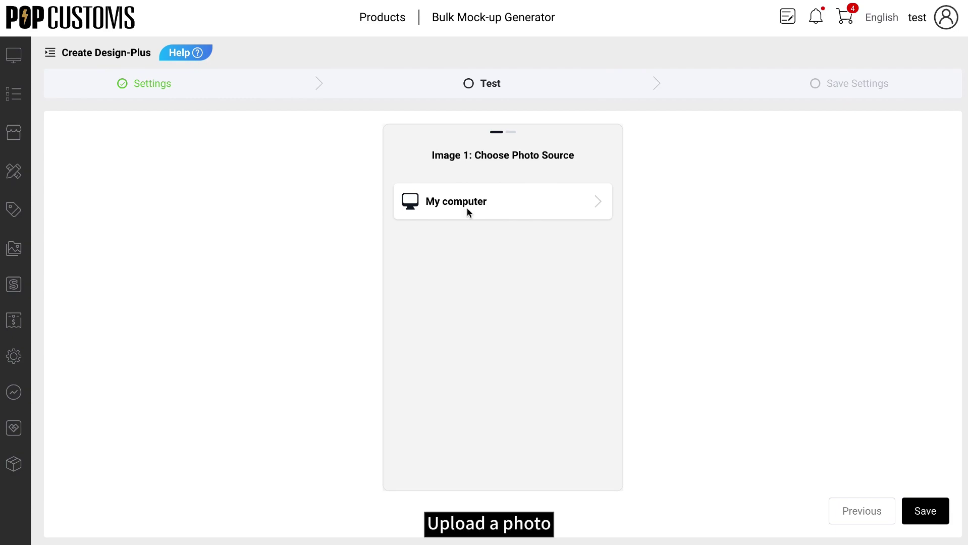
pyautogui.click(467, 208)
pyautogui.click(311, 80)
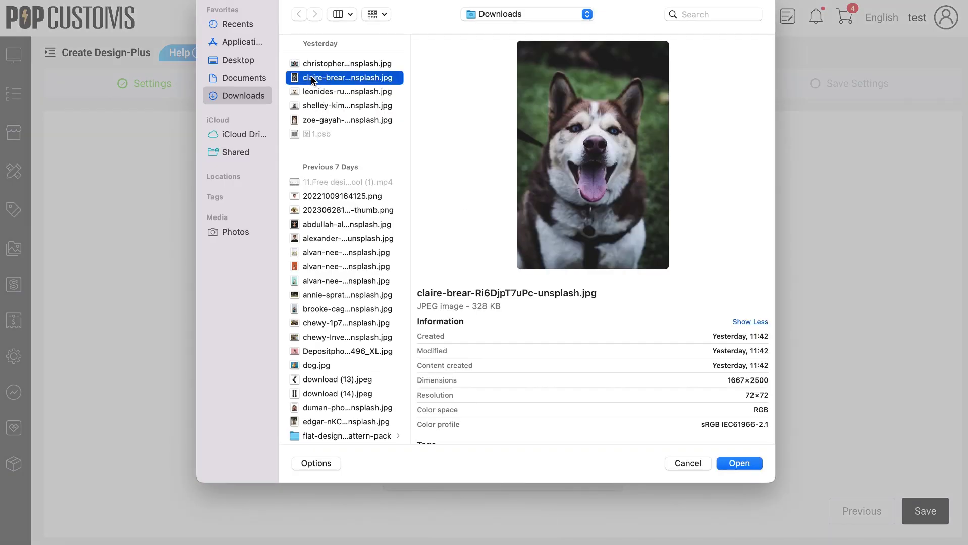
pyautogui.click(737, 464)
pyautogui.click(593, 480)
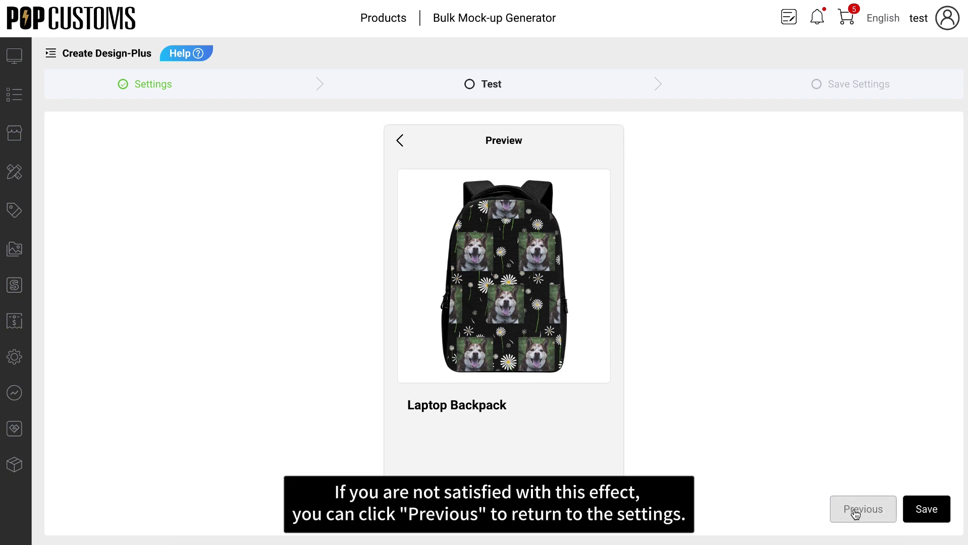
# Back in settings, re-enable Background Color and set Photo #1 processing to Crop face.
pyautogui.click(855, 514)
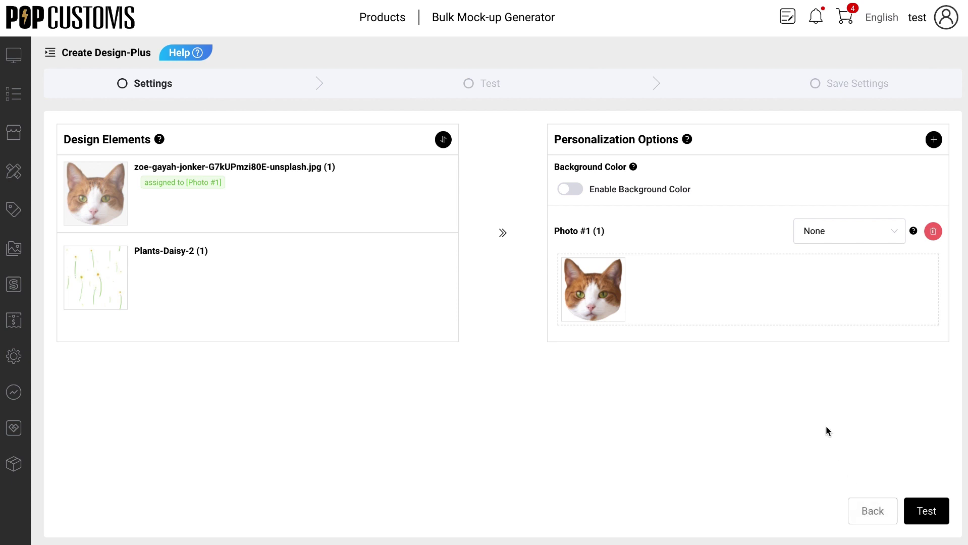
pyautogui.click(573, 189)
pyautogui.click(895, 237)
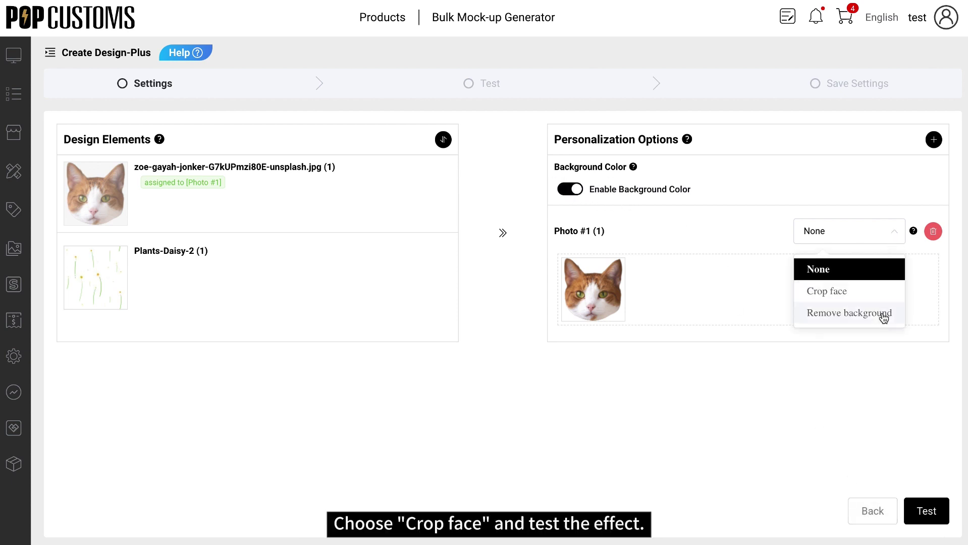
pyautogui.click(833, 296)
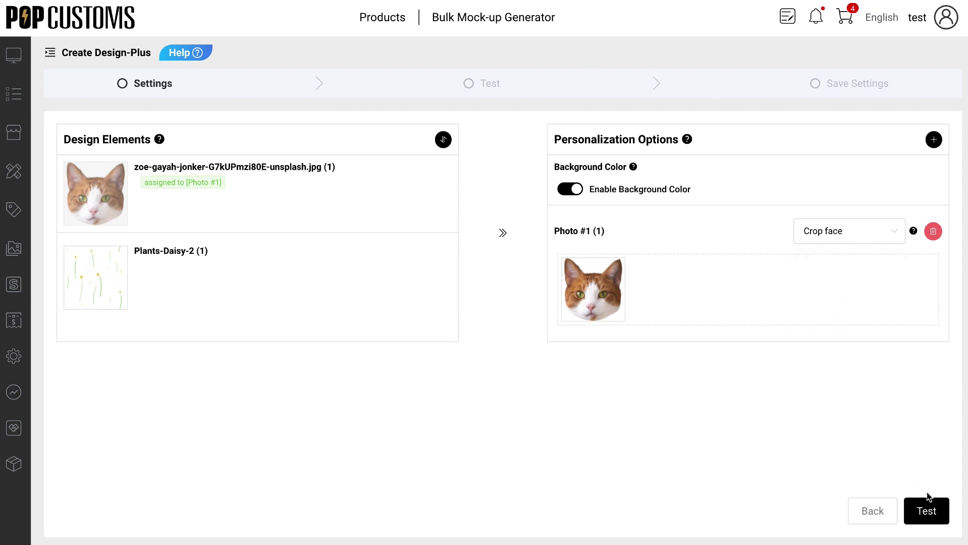
# Test the backpack with a dog photo from the computer on a dark green background.
pyautogui.click(927, 513)
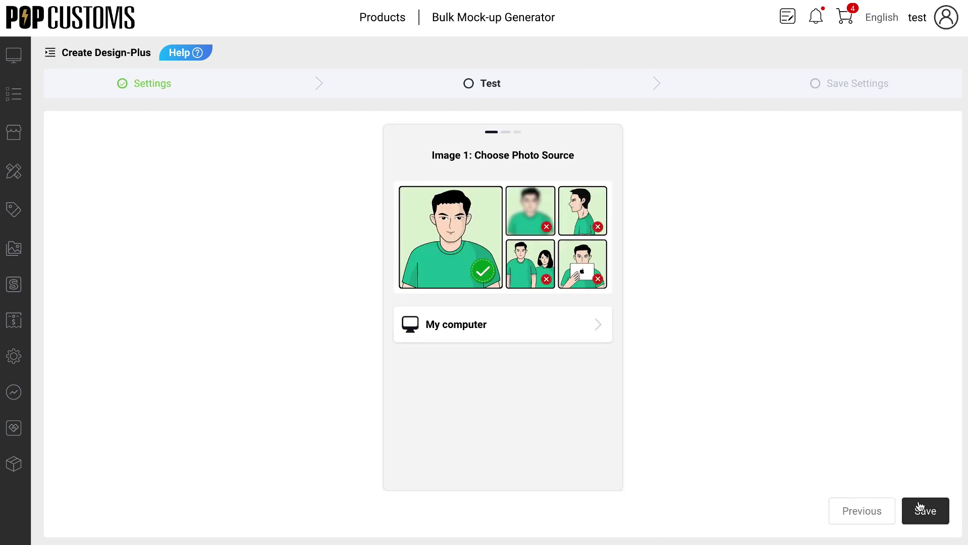
pyautogui.click(460, 328)
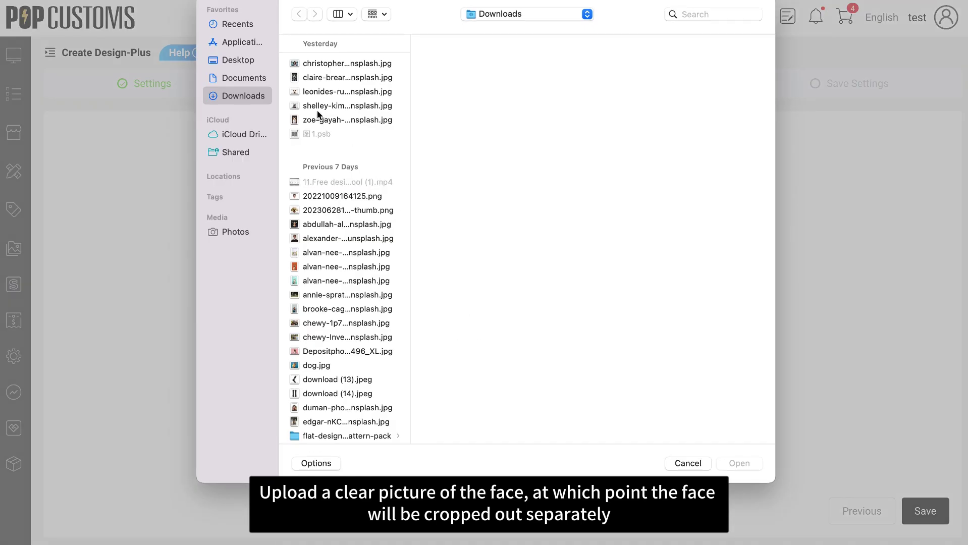
pyautogui.click(314, 91)
pyautogui.click(745, 463)
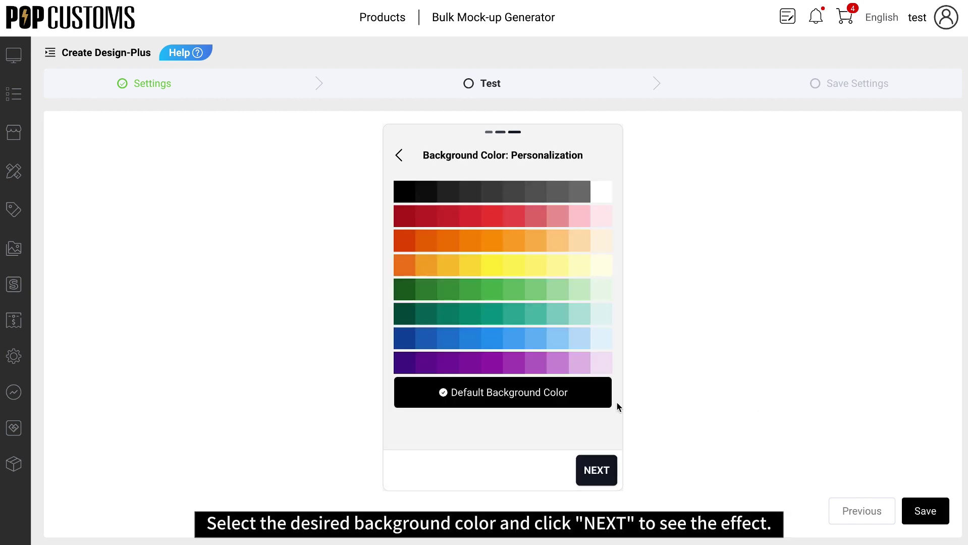
pyautogui.click(426, 295)
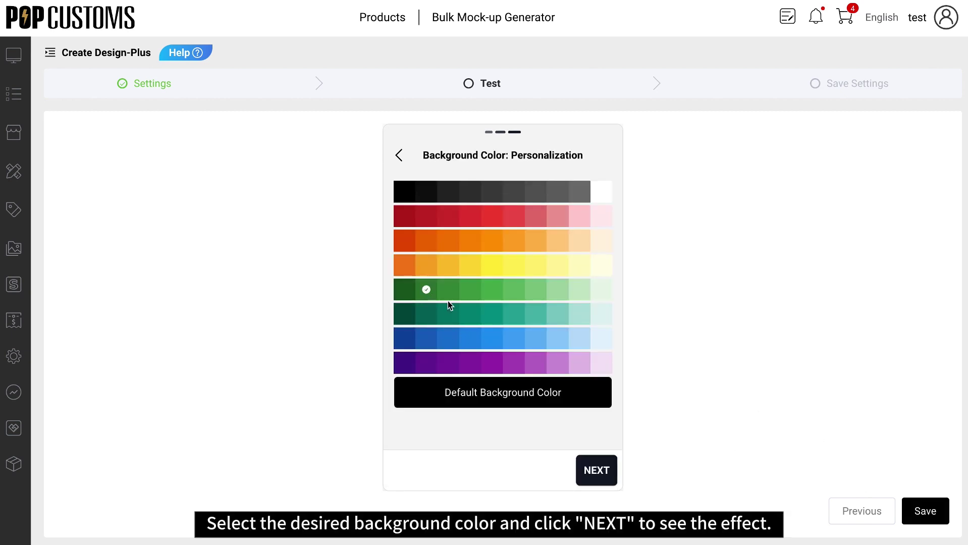
pyautogui.click(597, 477)
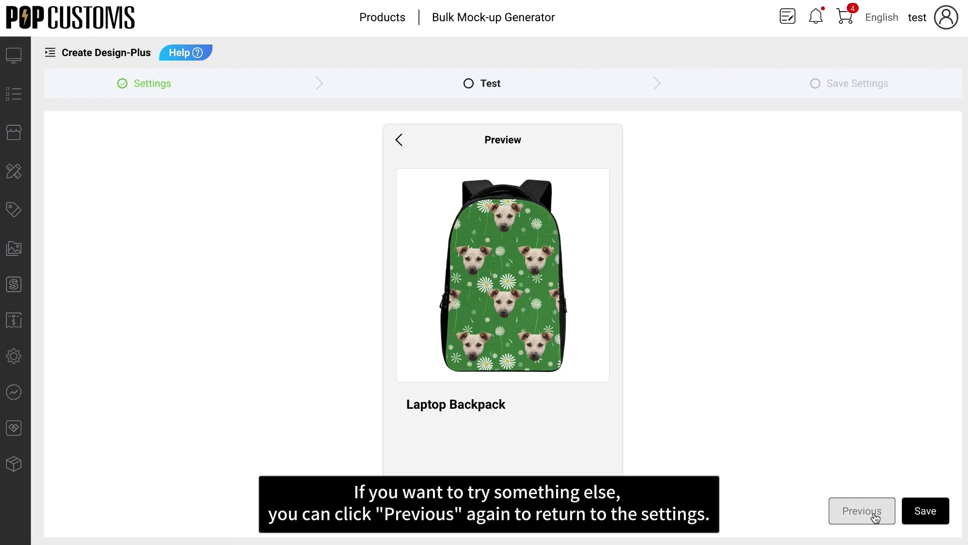
# Return to settings and switch Photo #1 processing to Remove background.
pyautogui.click(873, 511)
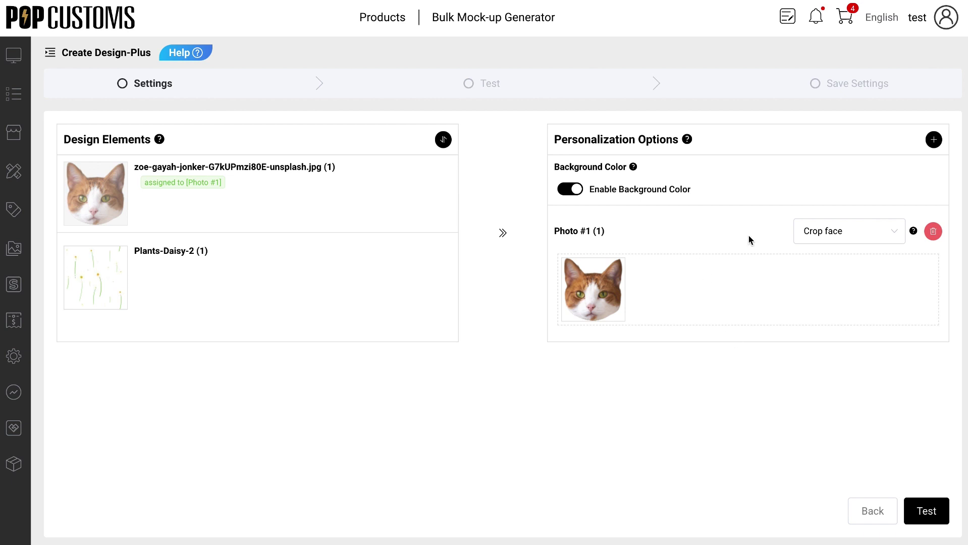
pyautogui.click(893, 237)
pyautogui.click(833, 315)
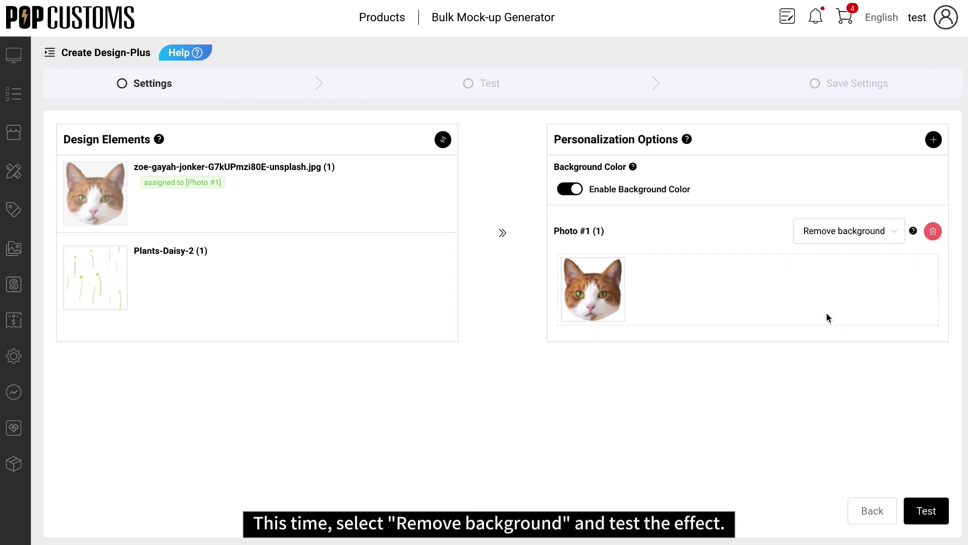
# Test with dog.jpg nudged slightly right in the crop on dark green, then save the settings.
pyautogui.click(922, 520)
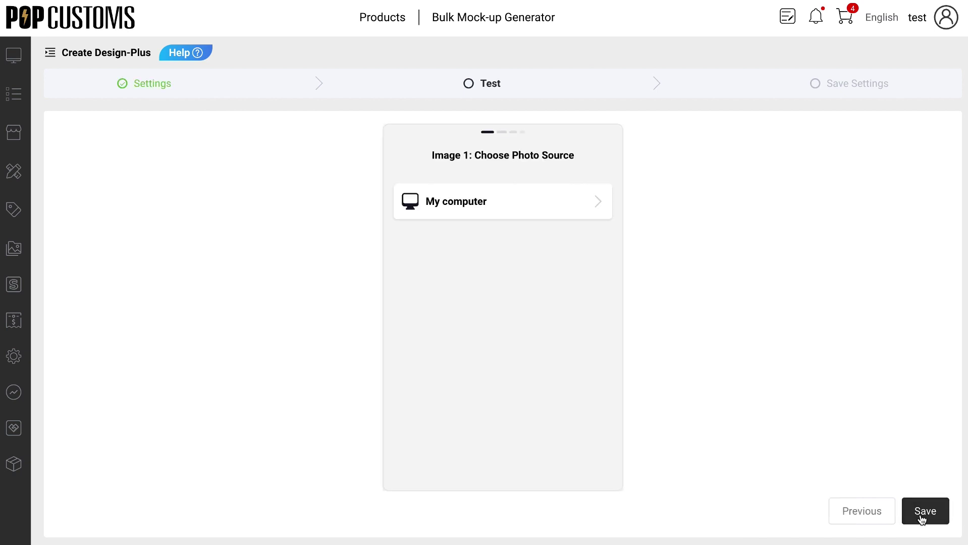
pyautogui.click(463, 207)
pyautogui.scroll(-1, 352, 314)
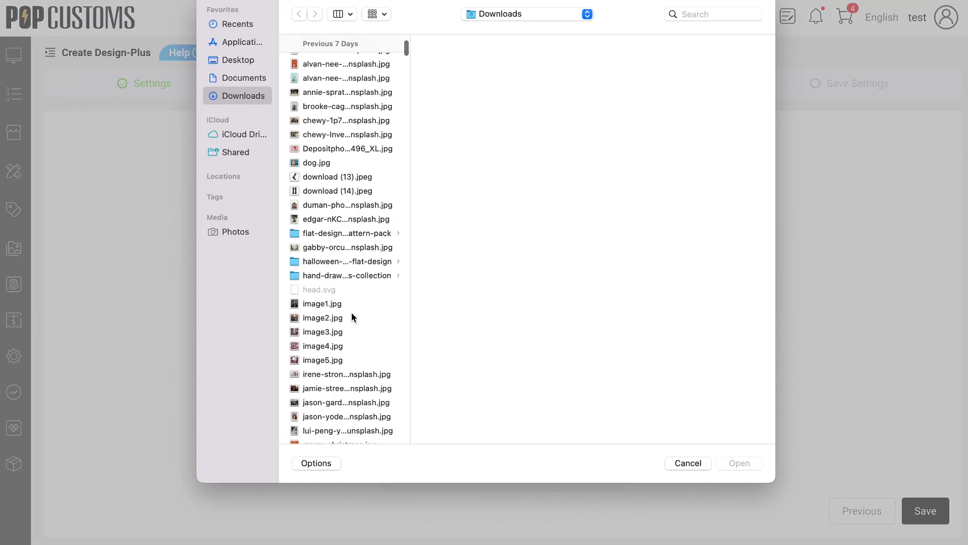
pyautogui.click(313, 167)
pyautogui.click(741, 463)
pyautogui.moveTo(481, 380); pyautogui.dragTo(490, 382)
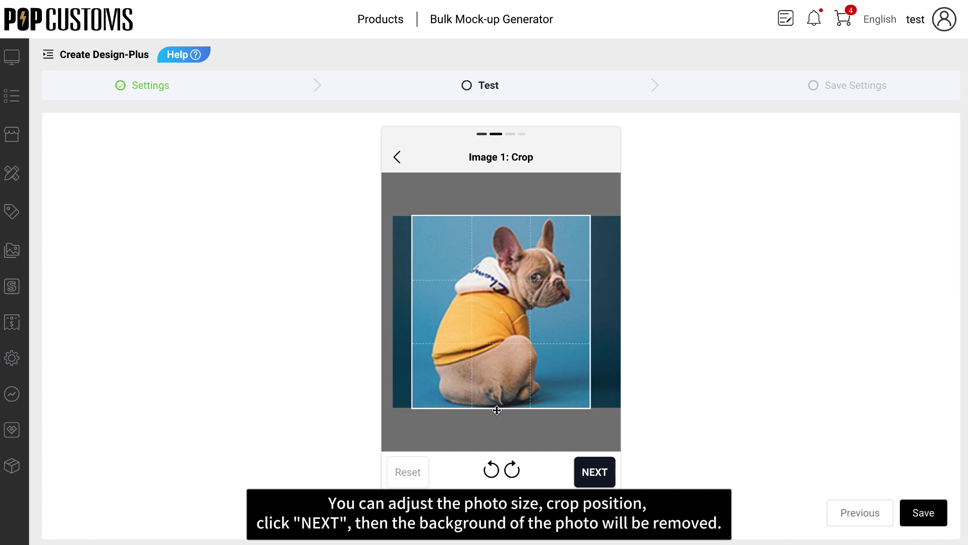
pyautogui.click(580, 470)
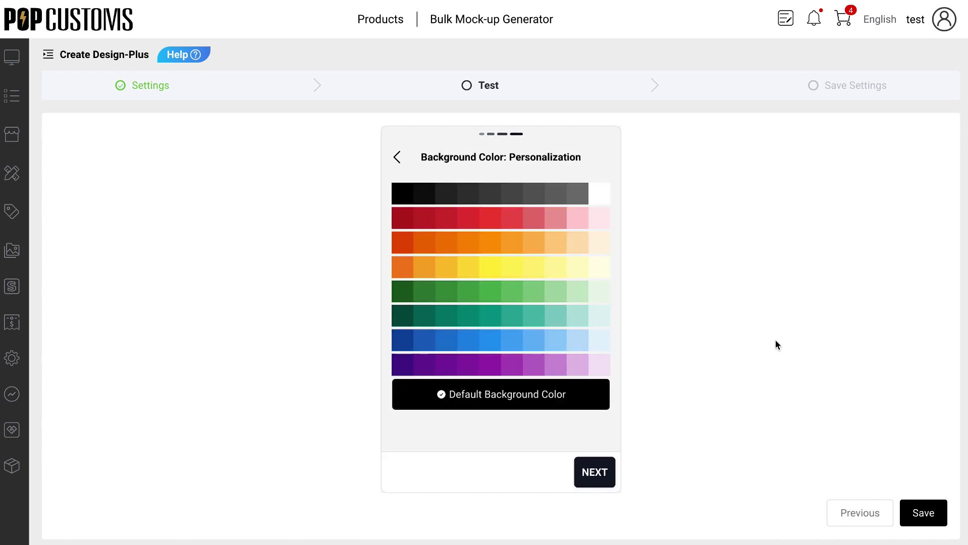
pyautogui.click(422, 293)
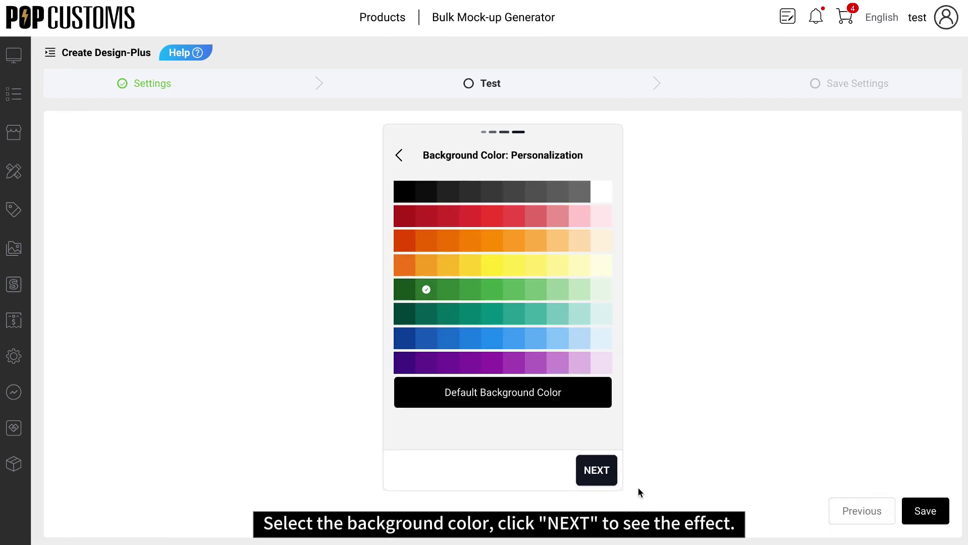
pyautogui.click(597, 470)
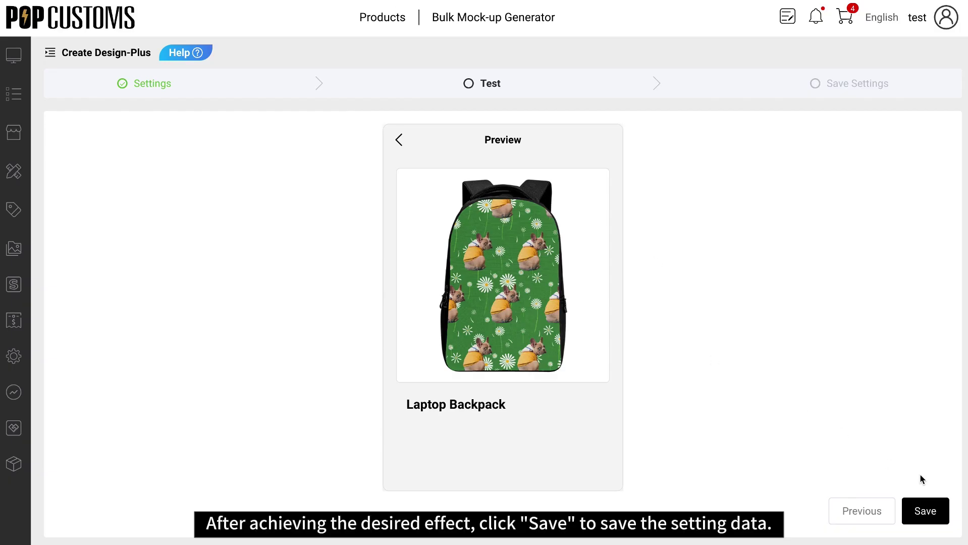
pyautogui.click(928, 512)
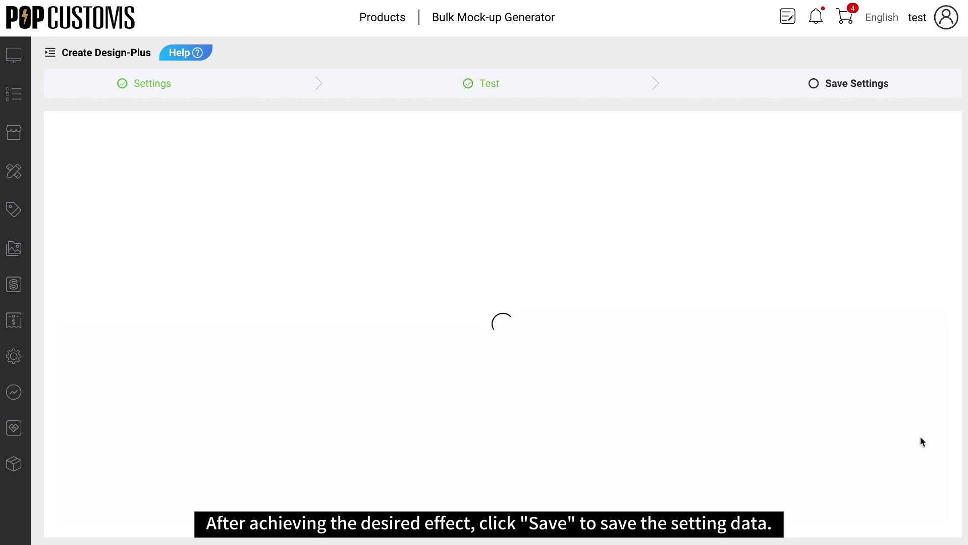